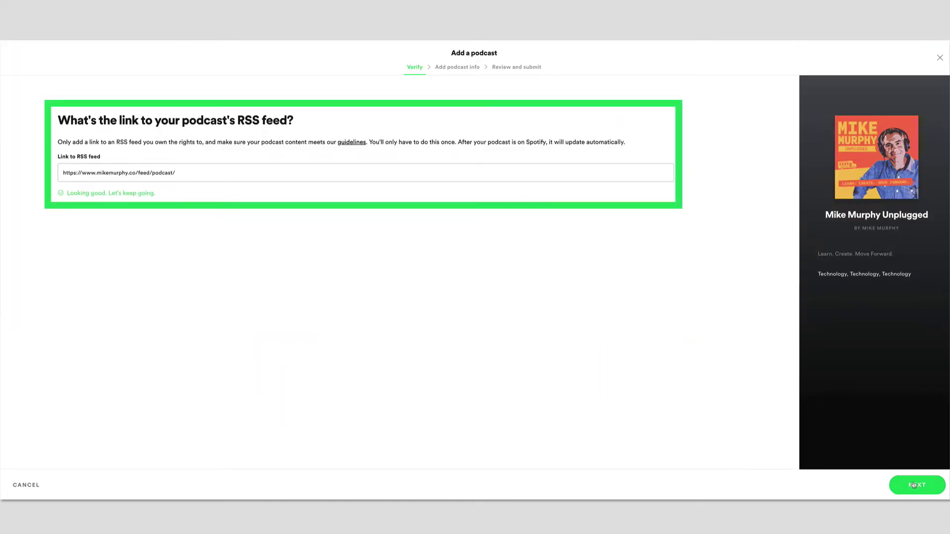
Accept the RSS feed and request the 8-digit verification code by email
{"action": "left_click", "coordinate": [914, 487]}
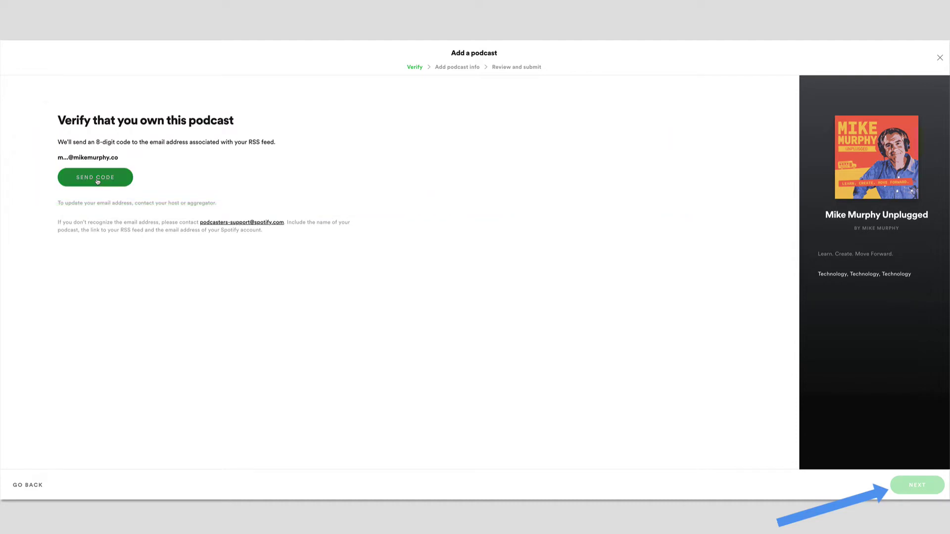
{"action": "left_click", "coordinate": [97, 179]}
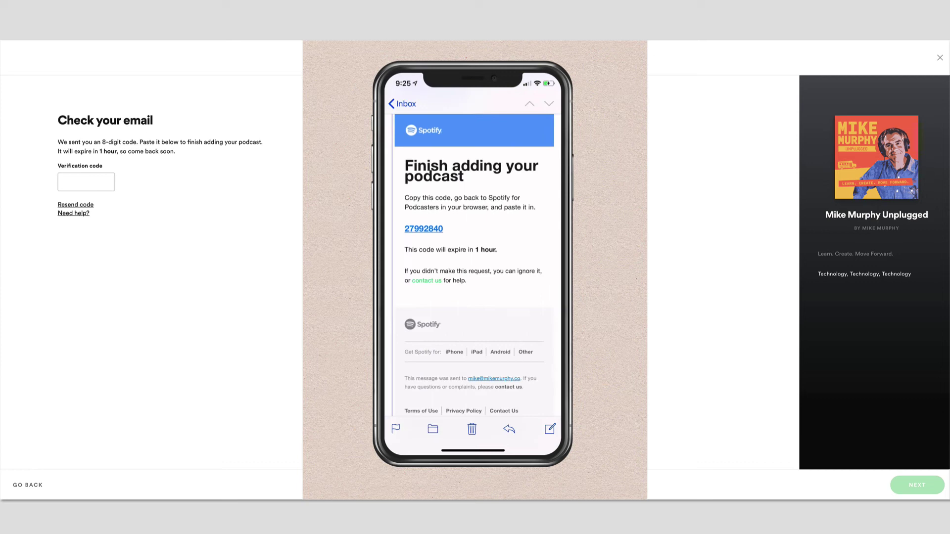
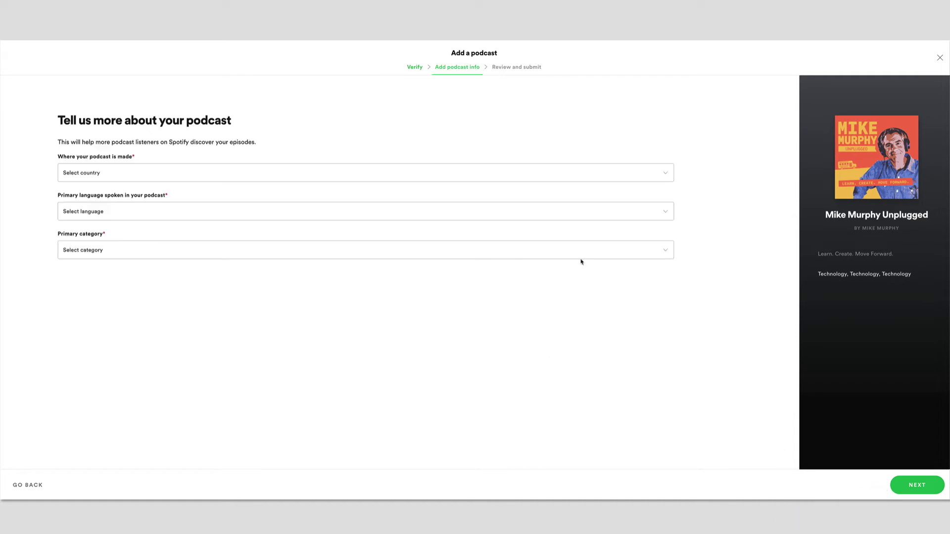
Set country to United States, language to English, and primary category to Business & Technology
{"action": "left_click", "coordinate": [466, 174]}
{"action": "left_click", "coordinate": [255, 201]}
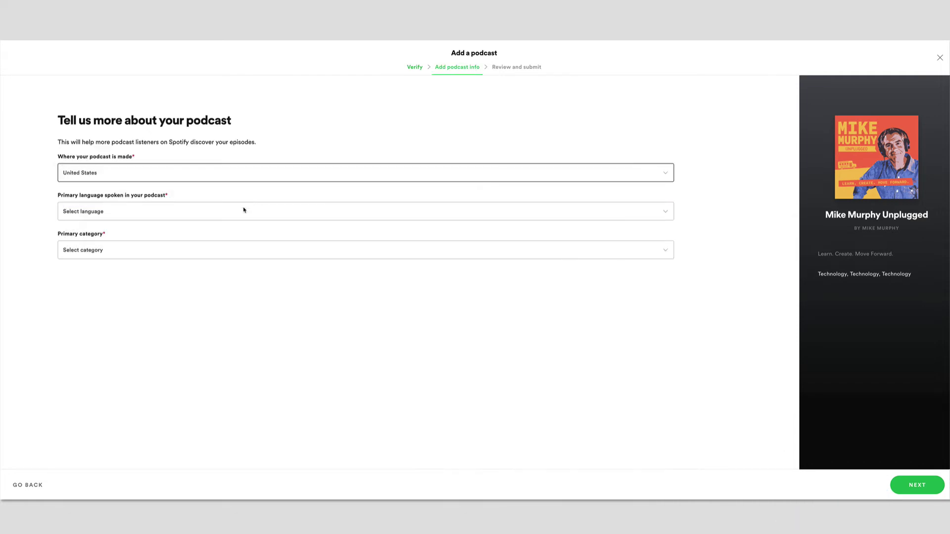
{"action": "left_click", "coordinate": [246, 212]}
{"action": "left_click", "coordinate": [238, 220]}
{"action": "left_click", "coordinate": [231, 249]}
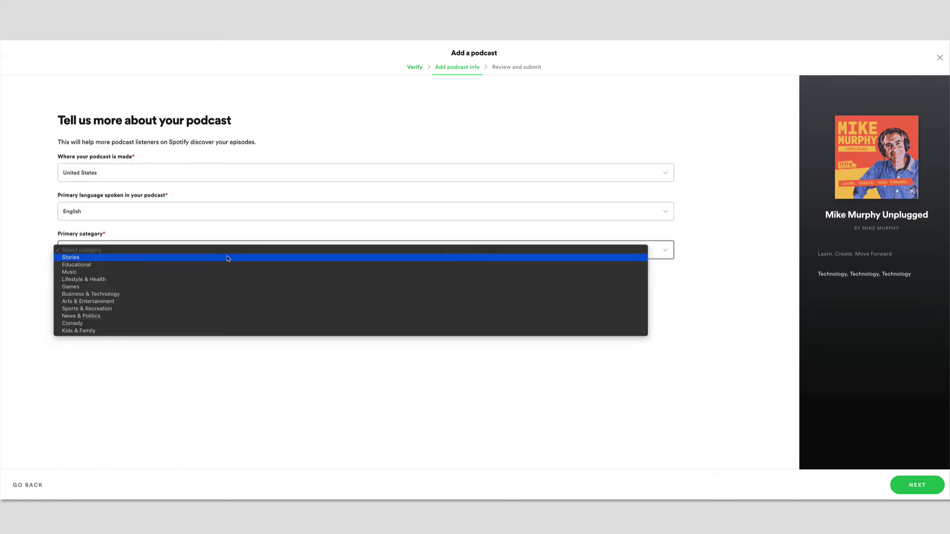
{"action": "left_click", "coordinate": [225, 295]}
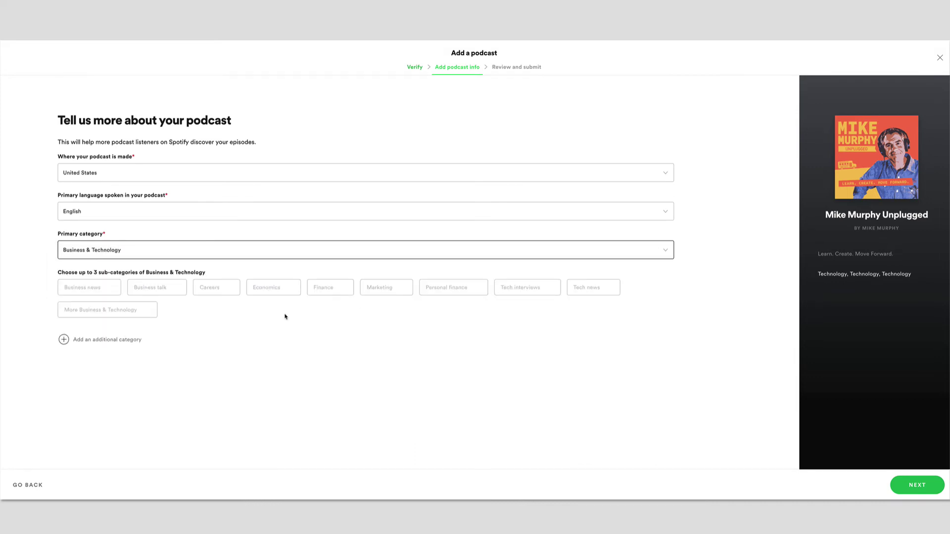
Add the Tech news and More Business & Technology sub-categories, then submit the podcast
{"action": "left_click", "coordinate": [590, 287]}
{"action": "left_click", "coordinate": [145, 310]}
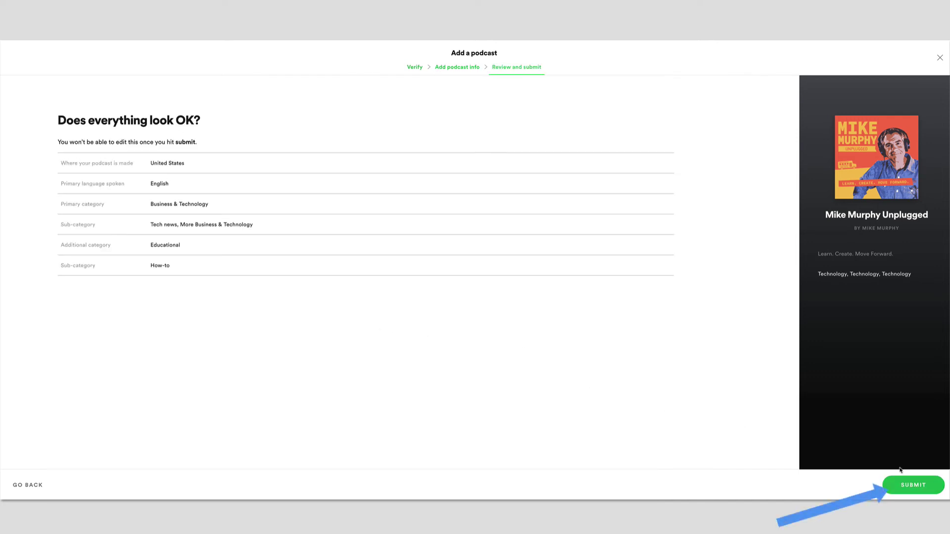
{"action": "left_click", "coordinate": [911, 486]}
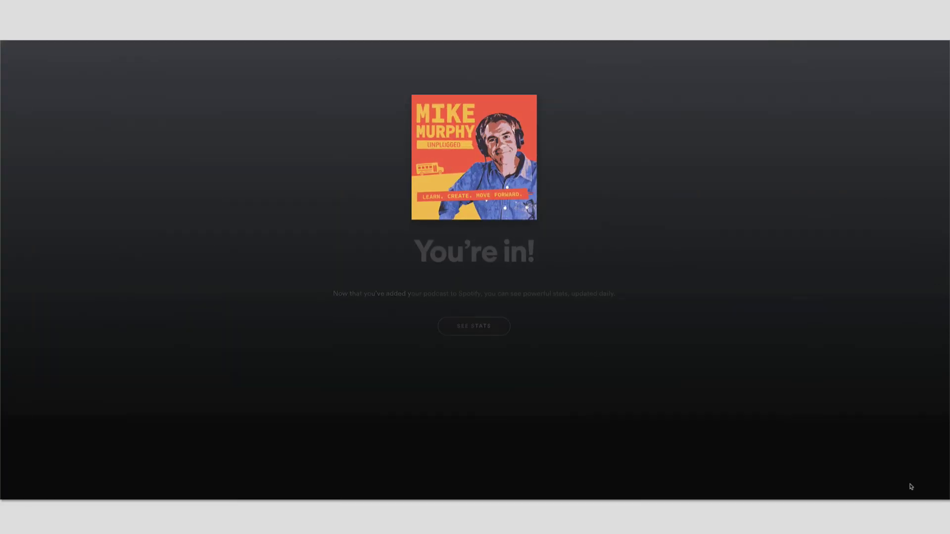